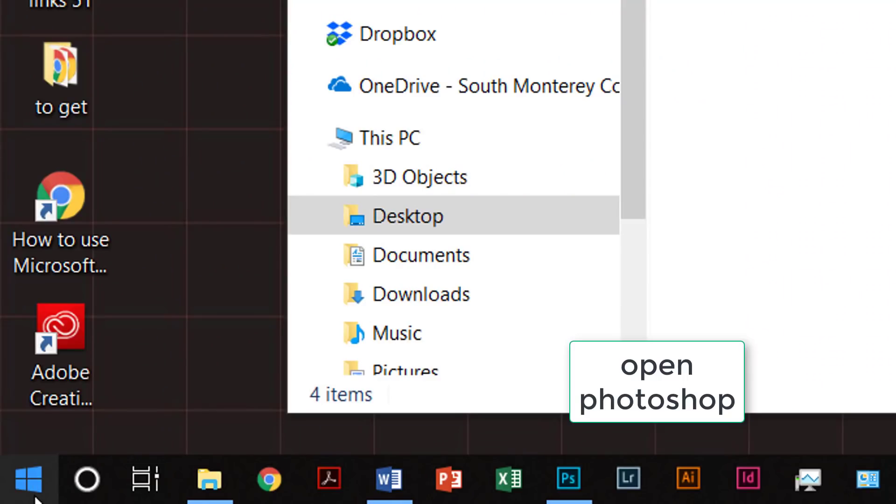
Step: Switch to Photoshop and bring up the dialog for opening an existing image
left_click(35, 498)
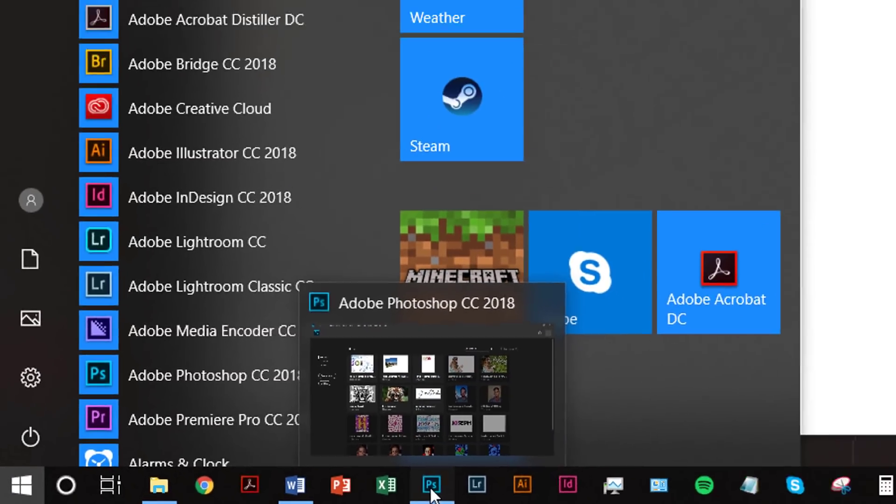
left_click(568, 481)
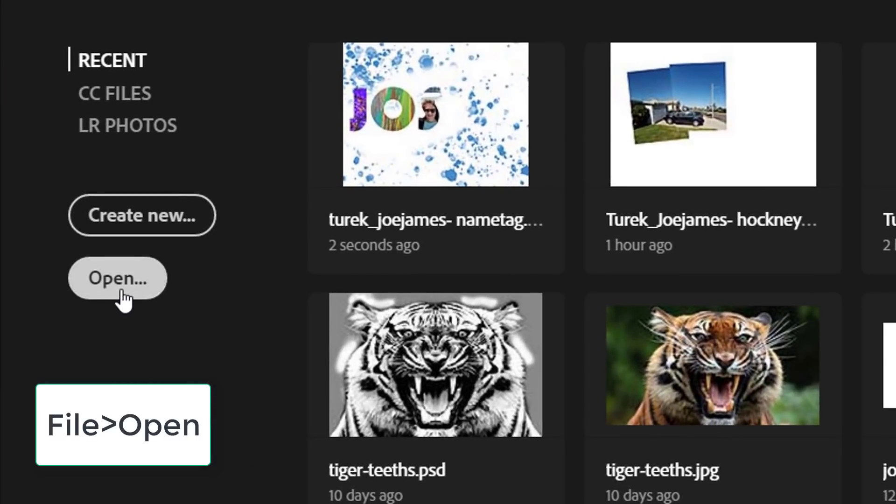
left_click(117, 293)
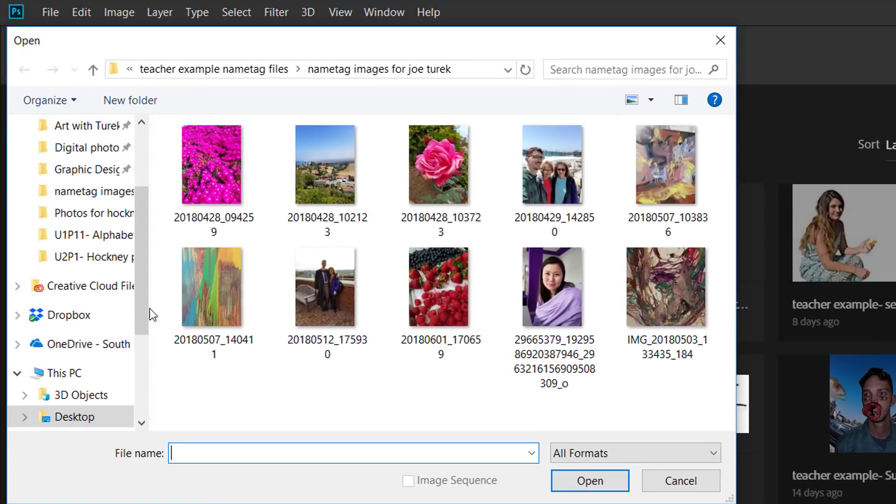
Step: Open the "Mike and Aly Faceswap" image from the Faceswap Joe folder inside "U2P3- Faceswap NEED VIDEO TUTS"
left_click_drag(139, 267, 137, 216)
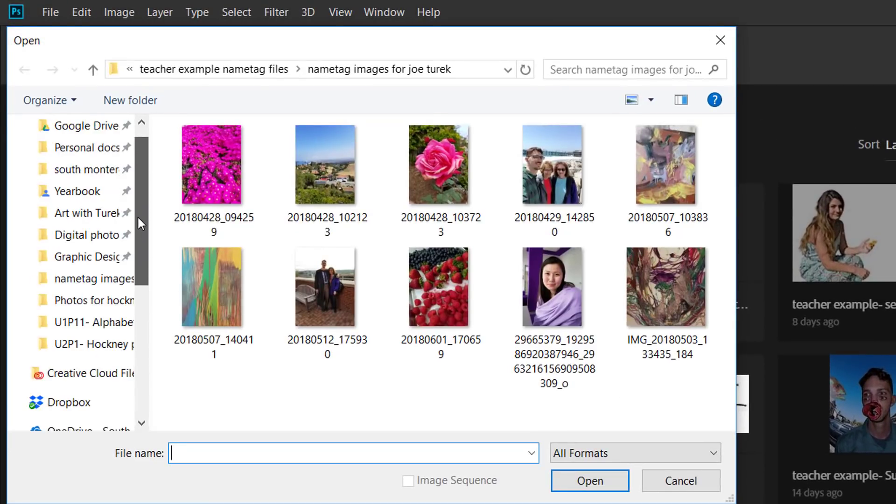
left_click(234, 74)
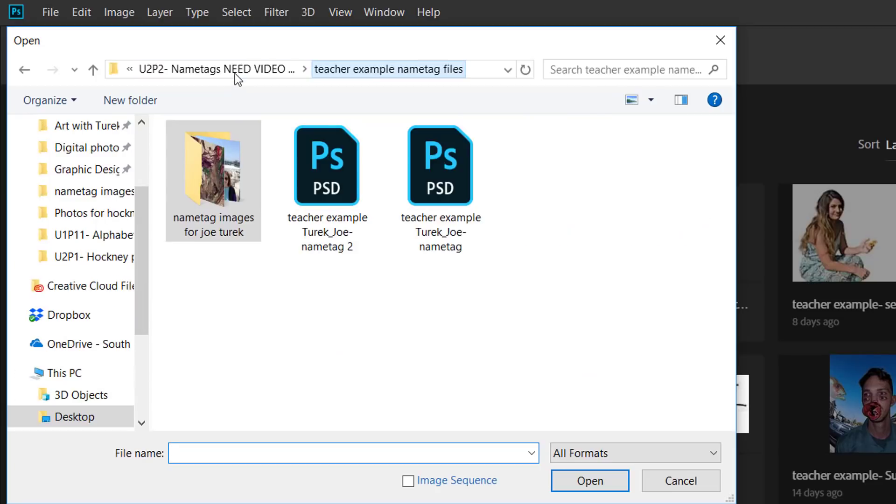
left_click(234, 73)
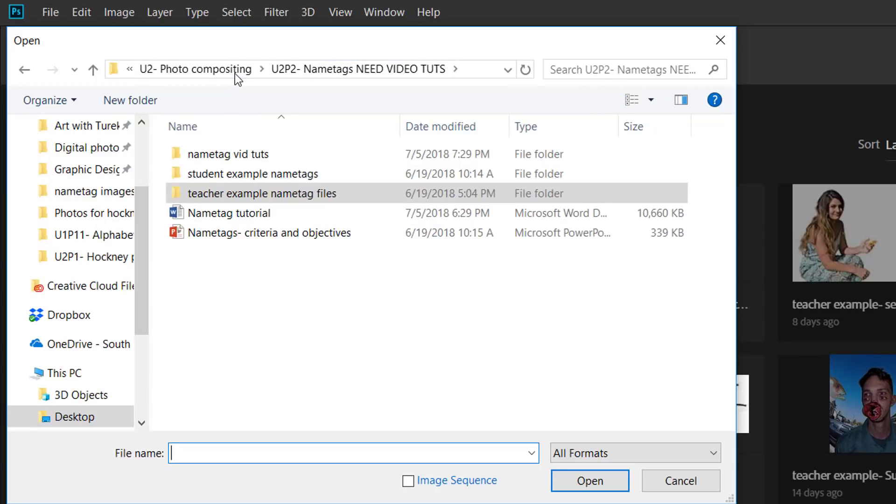
left_click(235, 73)
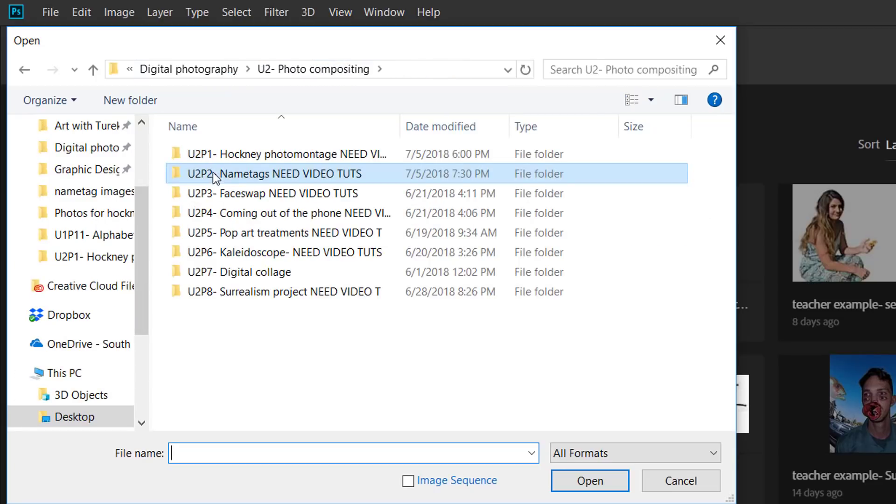
double_click(239, 195)
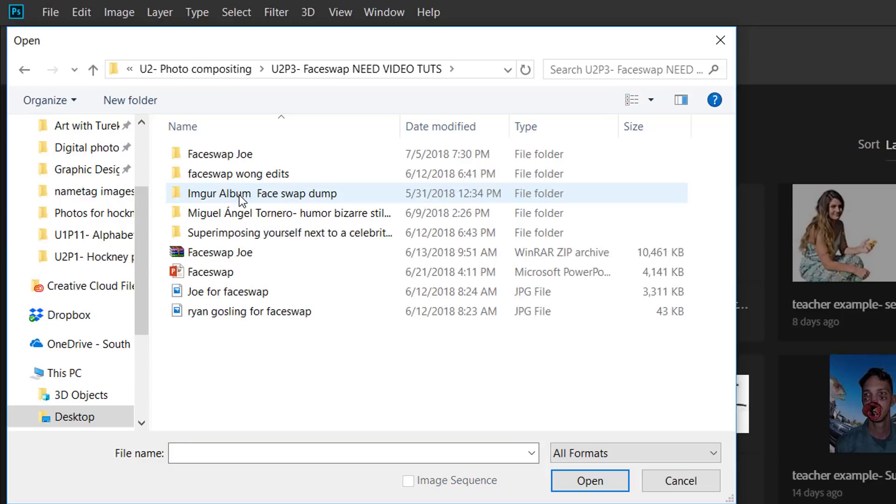
double_click(240, 154)
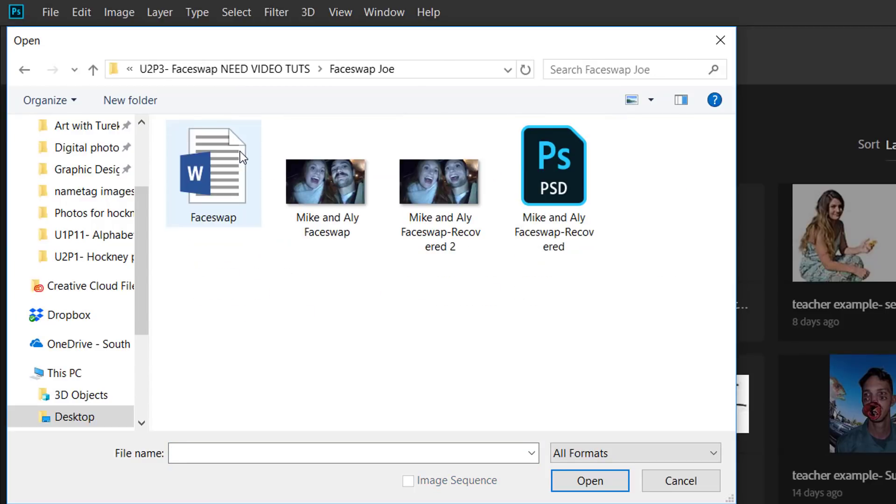
left_click(318, 198)
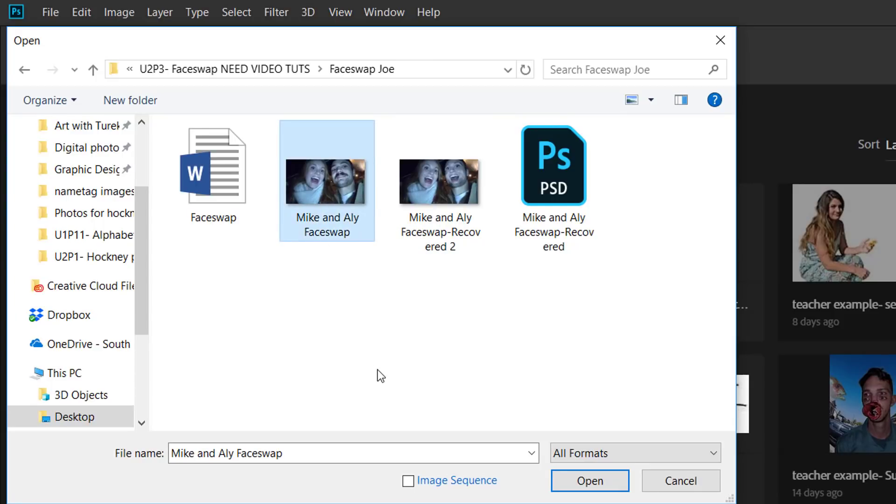
left_click(620, 487)
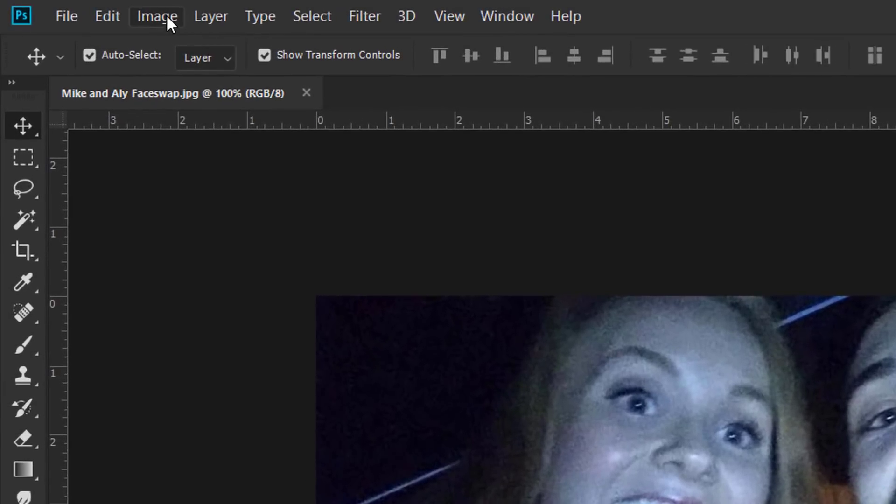
Step: Check the photo's pixel dimensions and resolution in the Image Size dialog, leaving them as they are
left_click(126, 13)
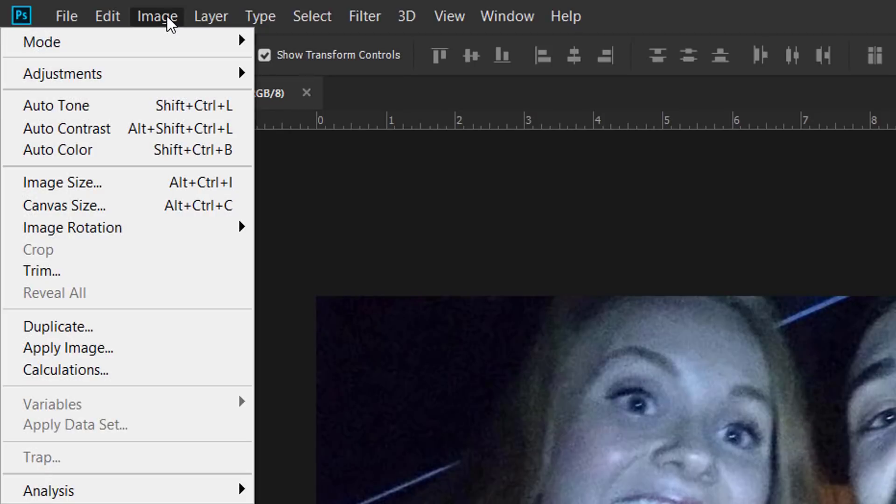
left_click(139, 181)
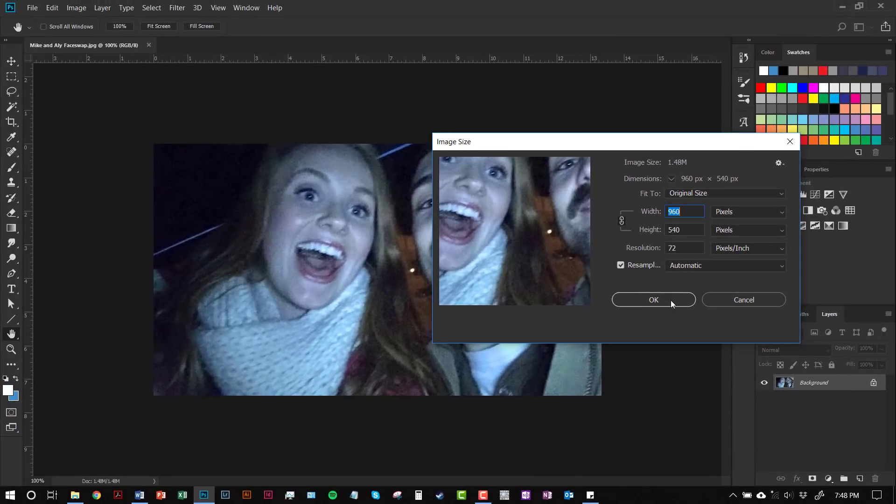
left_click(591, 372)
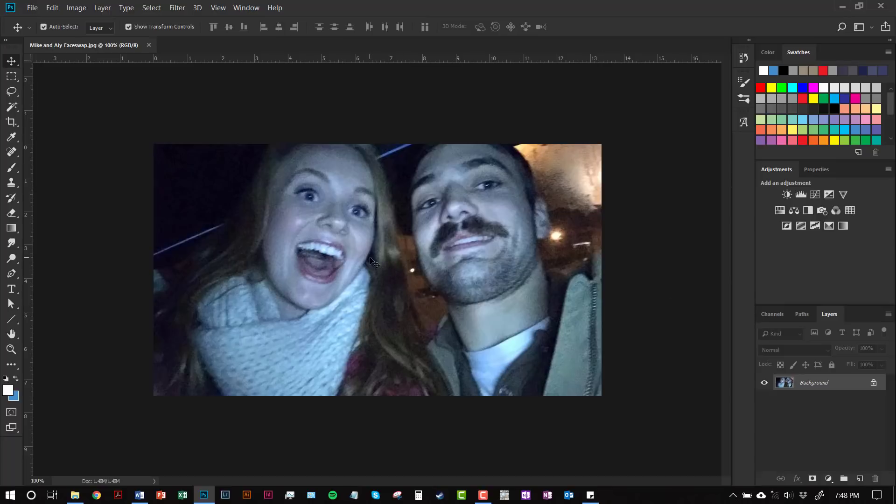
Step: Outline the woman's eyes, nose and mouth with the Lasso tool and deselect the area again
left_click(12, 96)
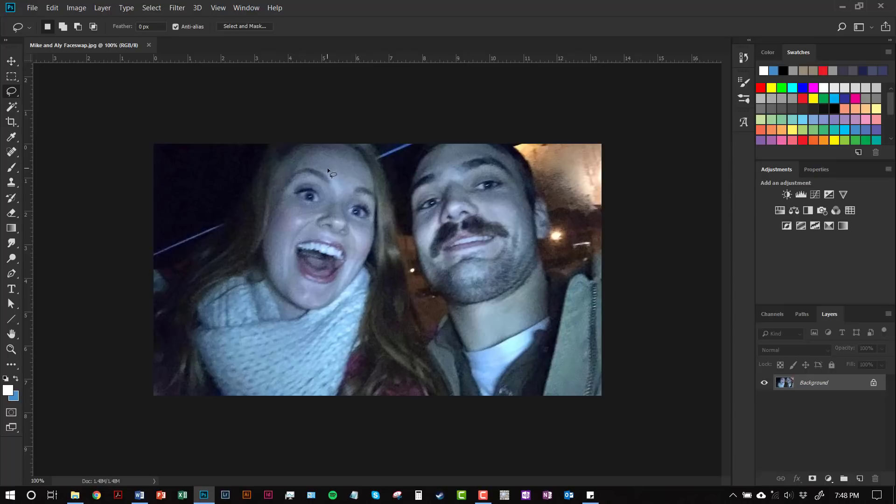
mouse_move(328, 168)
left_mouse_down()
mouse_move(374, 112)
mouse_move(350, 132)
mouse_move(343, 157)
mouse_move(349, 301)
left_mouse_up()
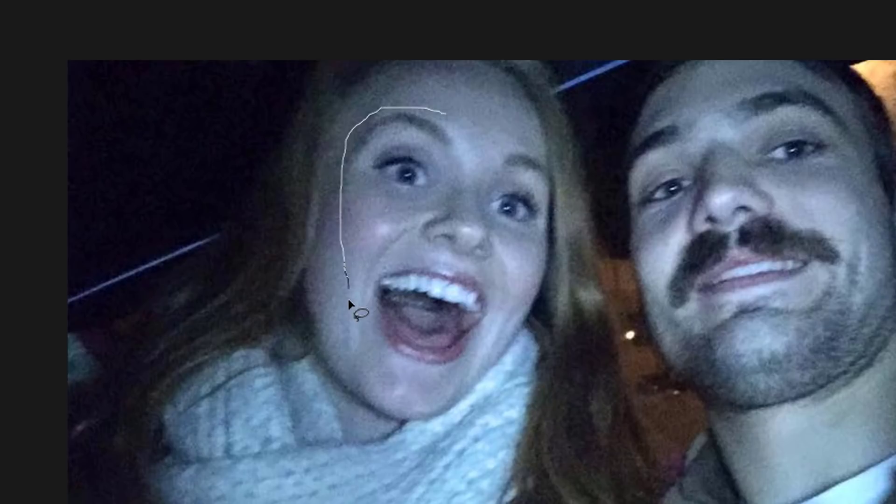
mouse_move(367, 344)
left_mouse_down()
mouse_move(403, 375)
mouse_move(452, 373)
mouse_move(511, 317)
left_mouse_up()
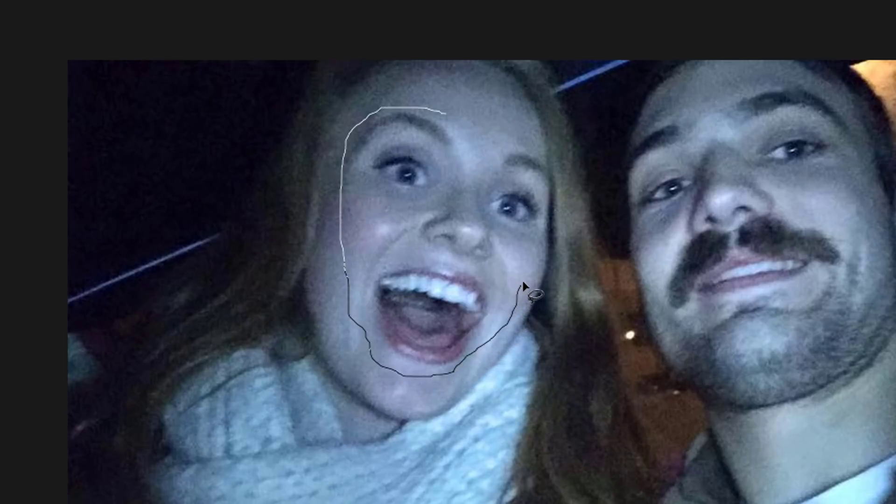
mouse_move(523, 281)
left_mouse_down()
mouse_move(547, 204)
mouse_move(542, 166)
mouse_move(506, 130)
mouse_move(447, 121)
left_mouse_up()
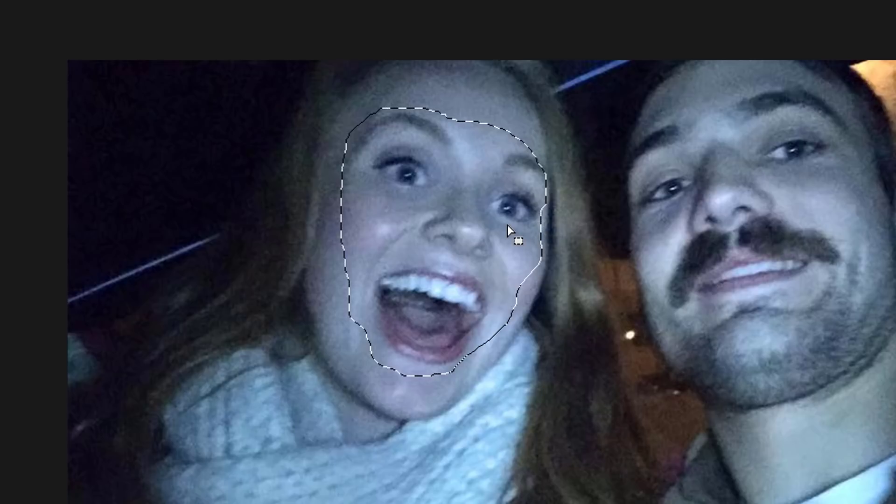
key("ctrl+d")
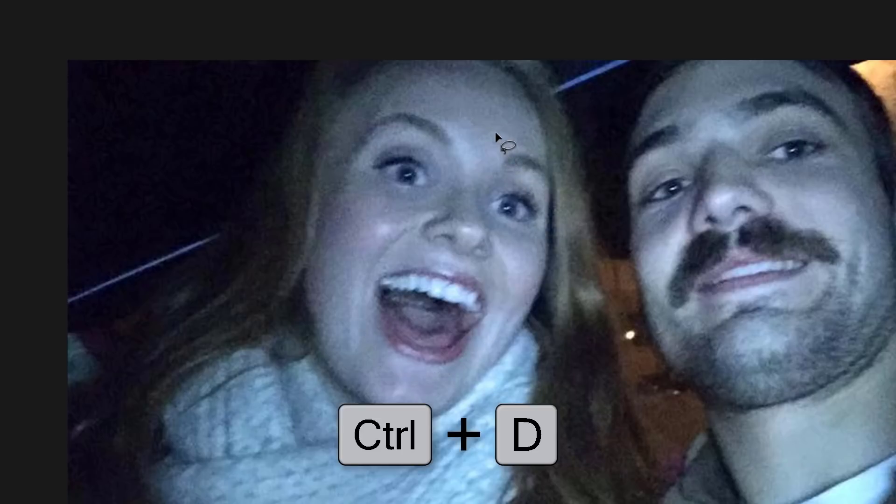
Step: Draw a closed lasso selection around the woman's facial features, from above the eyebrows to below the mouth
mouse_move(511, 142)
left_mouse_down()
mouse_move(544, 174)
mouse_move(537, 227)
left_mouse_up()
left_click_drag(517, 289, 492, 336)
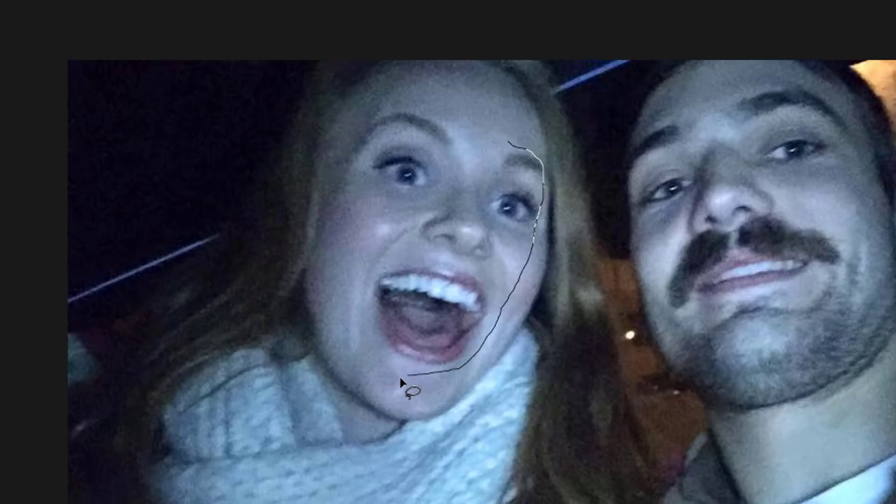
left_click_drag(371, 374, 342, 211)
mouse_move(356, 139)
left_mouse_down()
mouse_move(383, 107)
mouse_move(419, 103)
mouse_move(465, 116)
mouse_move(513, 148)
left_mouse_up()
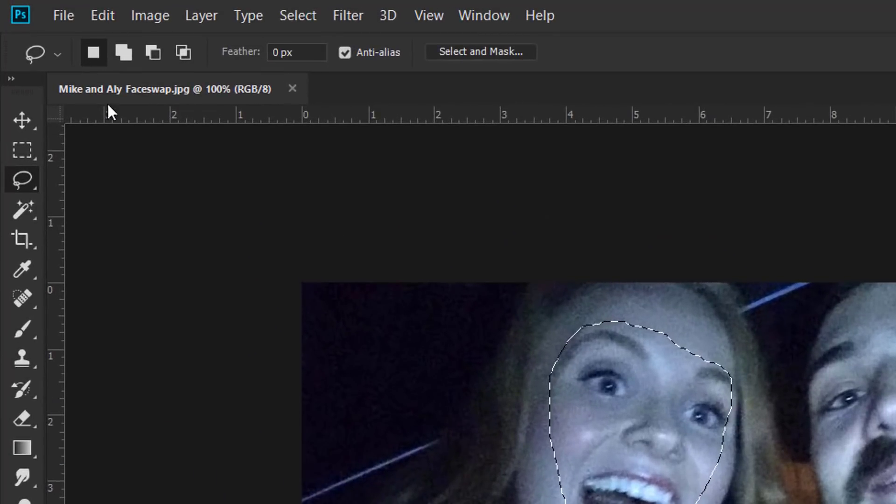
Step: Copy the selected face and paste it onto its own layer above the background
left_click(100, 18)
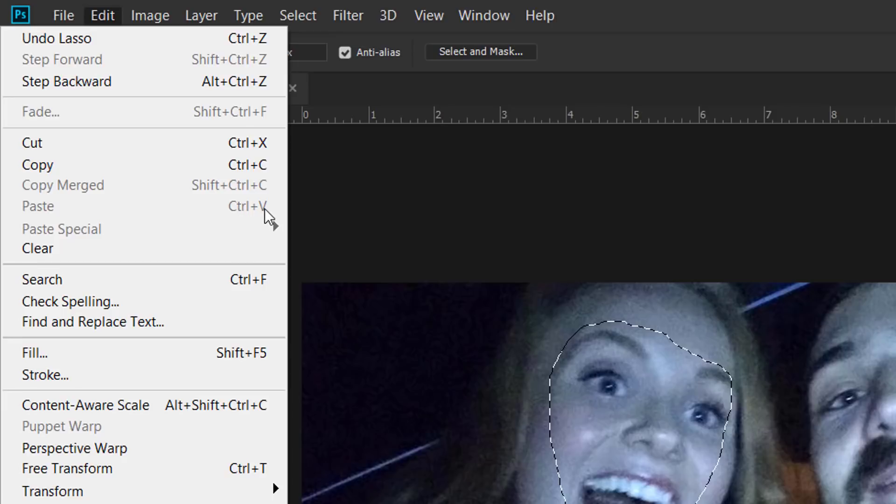
left_click(107, 19)
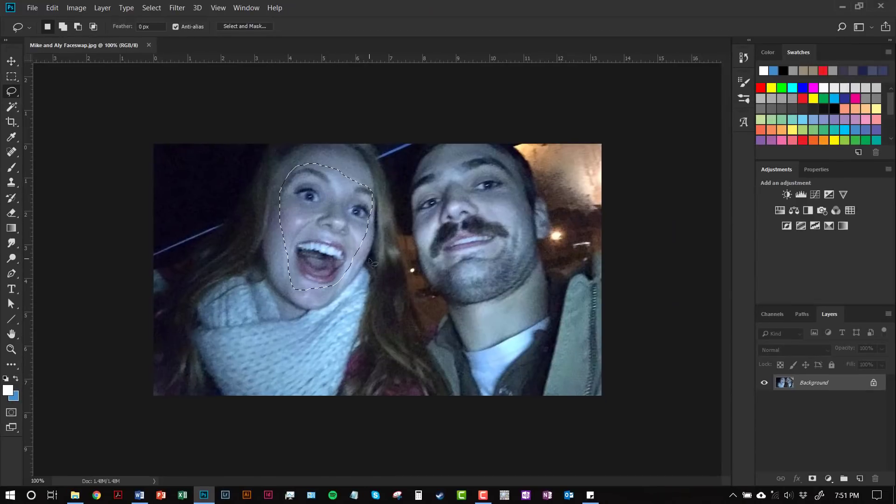
key("ctrl+c")
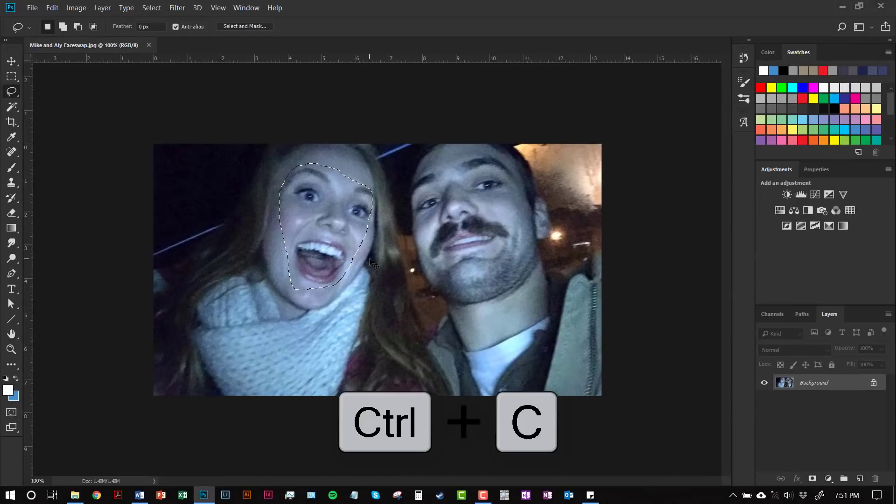
key("ctrl+v")
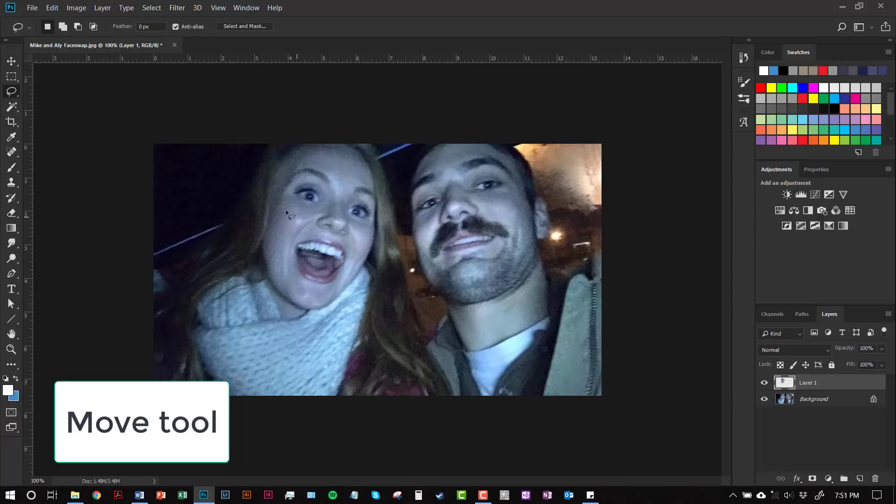
Step: Free-transform the pasted face, moving it over the man's face and rotating it about -32° to match his head tilt
left_click(12, 64)
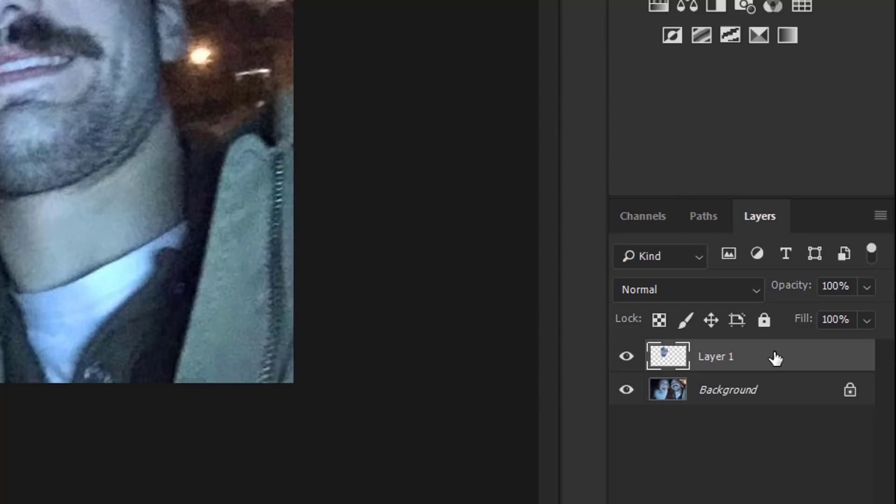
key("ctrl+t")
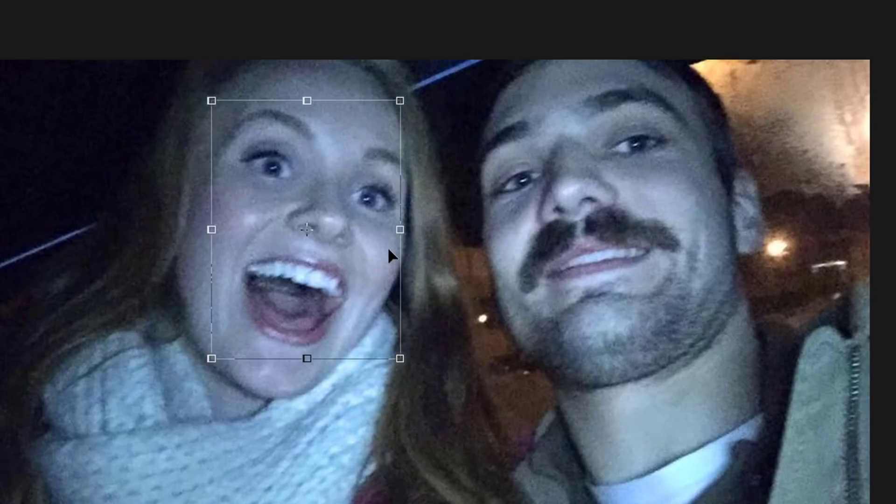
left_click_drag(365, 250, 694, 243)
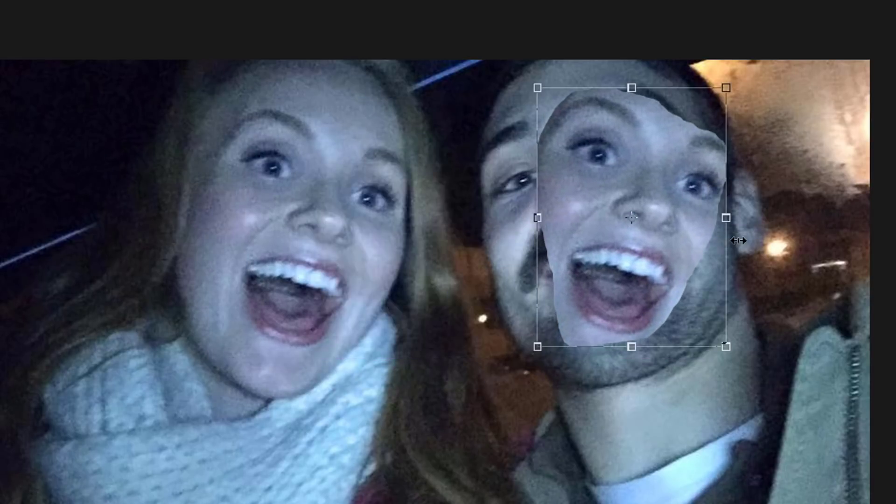
left_click_drag(748, 217, 757, 133)
left_click_drag(701, 215, 673, 212)
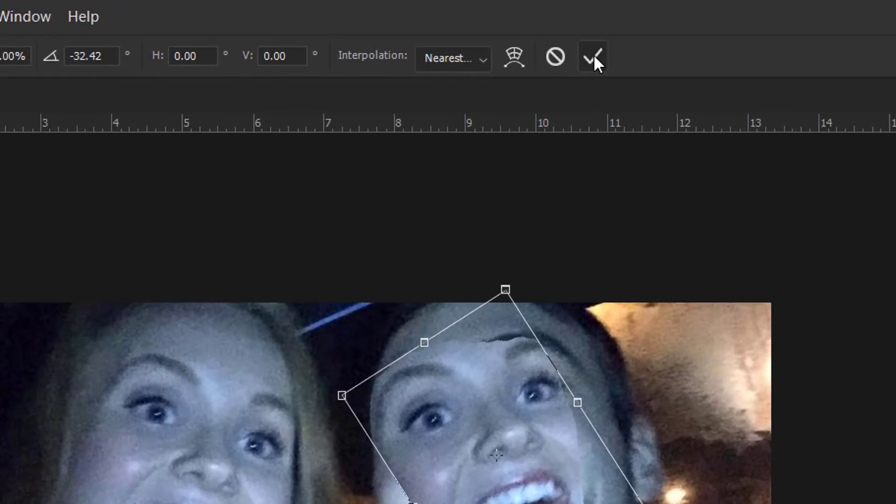
left_click(593, 55)
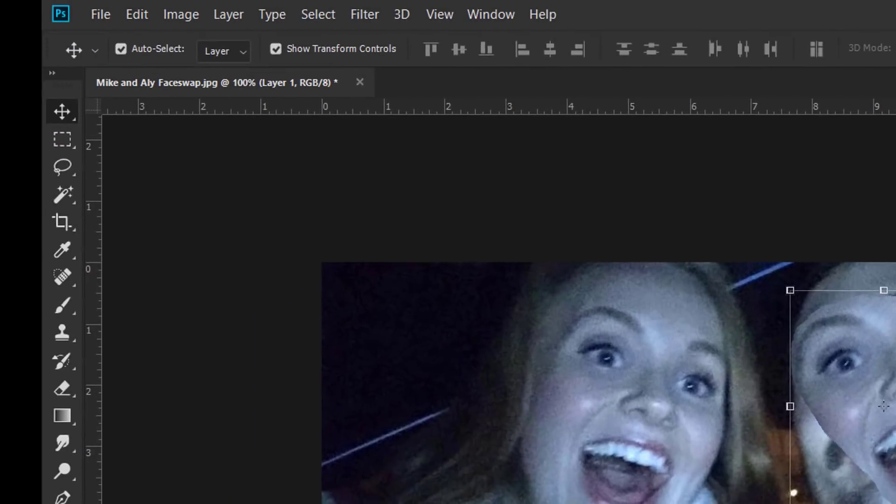
Step: Flip the pasted face on the man's head horizontally
left_click(147, 14)
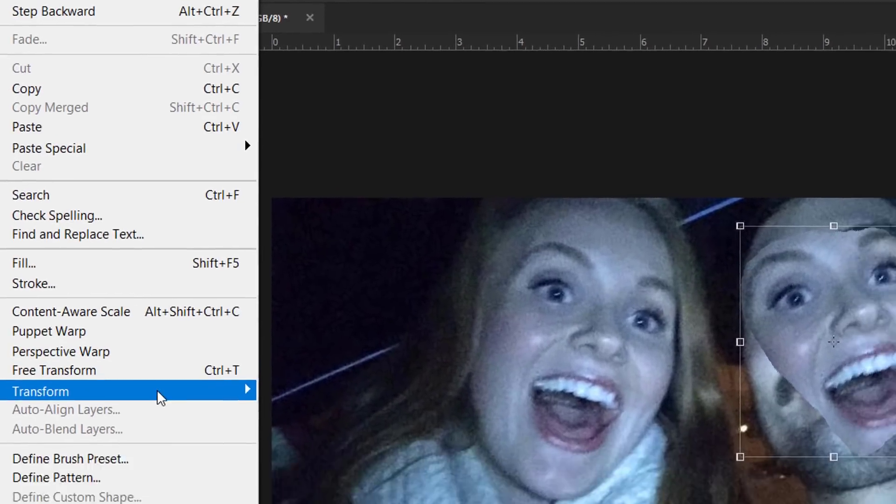
mouse_move(157, 391)
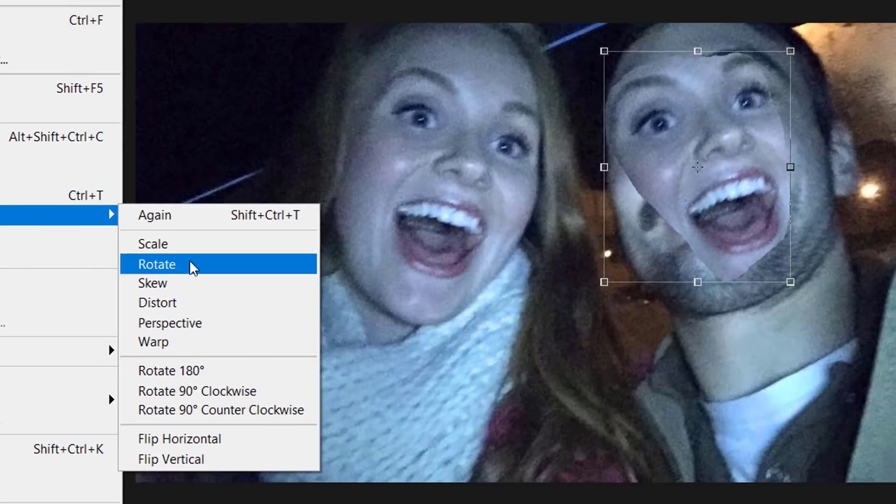
left_click(231, 441)
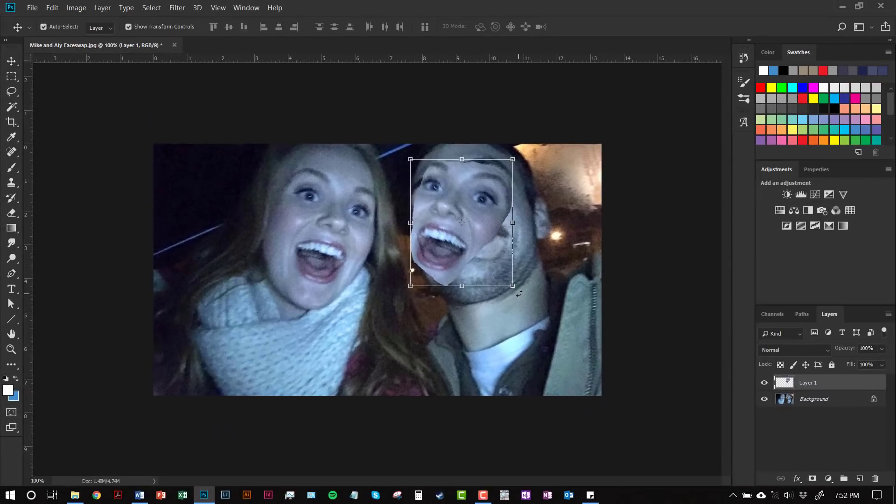
Step: Free-transform the flipped face, rotating it about -26° and scaling it to about 102%, positioned over the man's facial features
left_click_drag(519, 294, 555, 265)
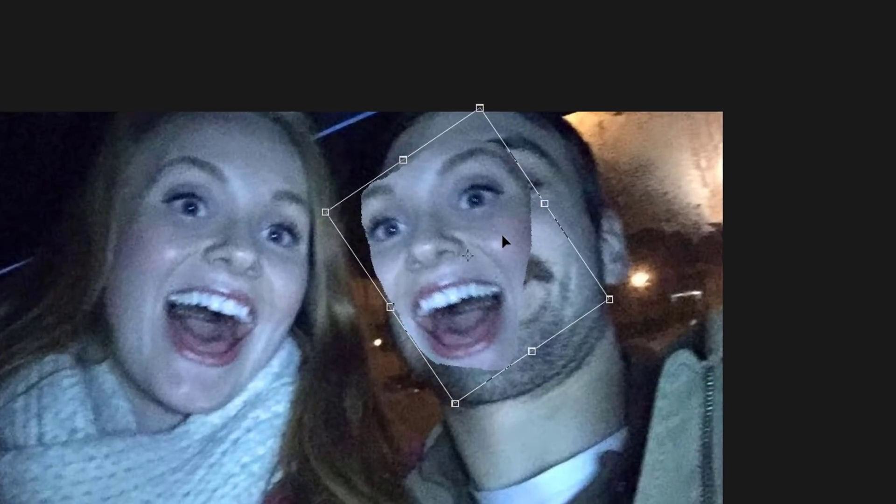
left_click_drag(477, 214, 519, 227)
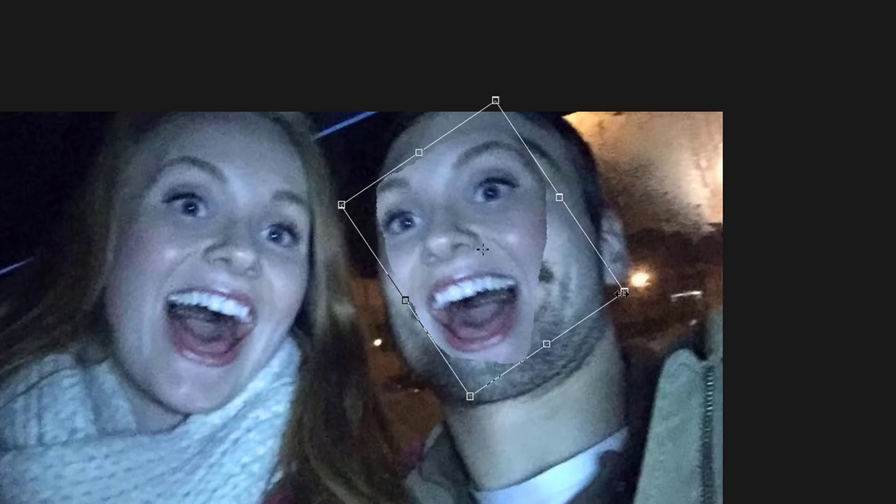
left_click_drag(623, 294, 655, 297)
left_click_drag(531, 242, 527, 242)
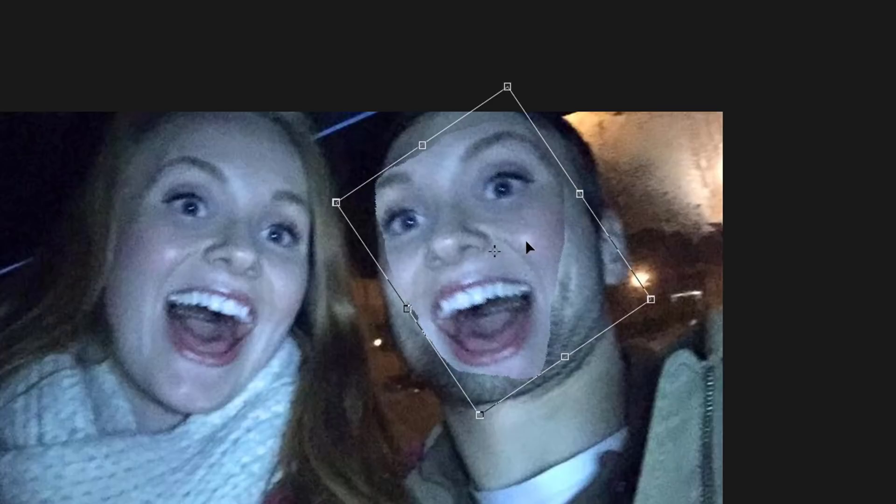
left_click_drag(661, 301, 654, 322)
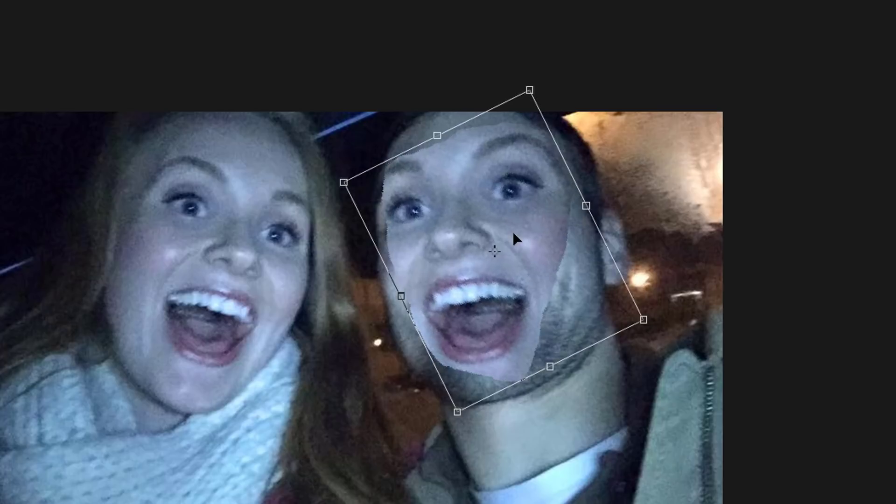
left_click_drag(510, 234, 507, 233)
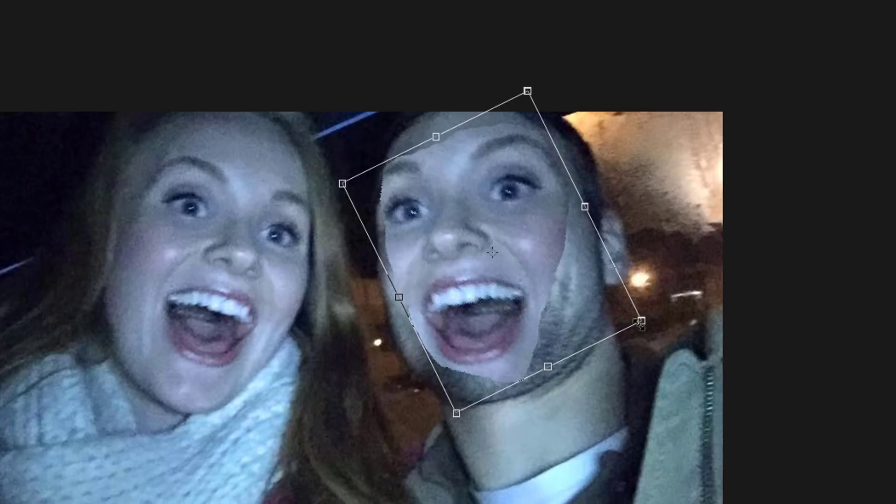
left_click_drag(642, 321, 614, 311)
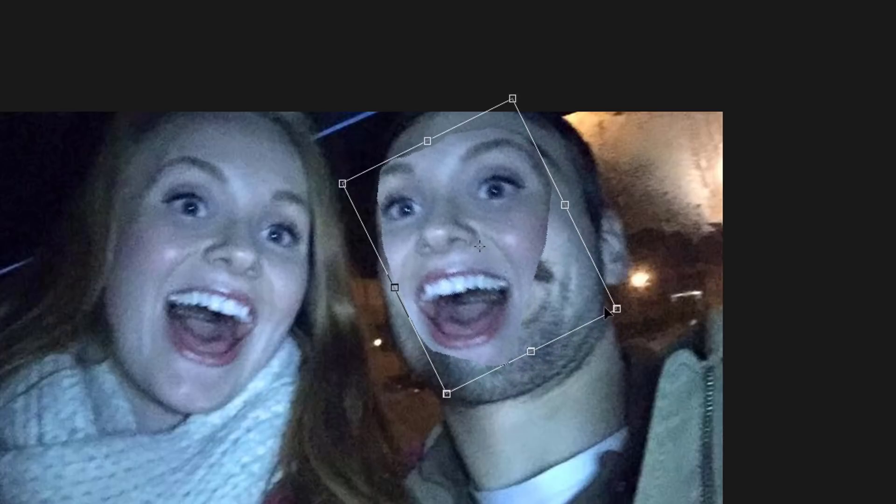
left_click_drag(514, 243, 501, 250)
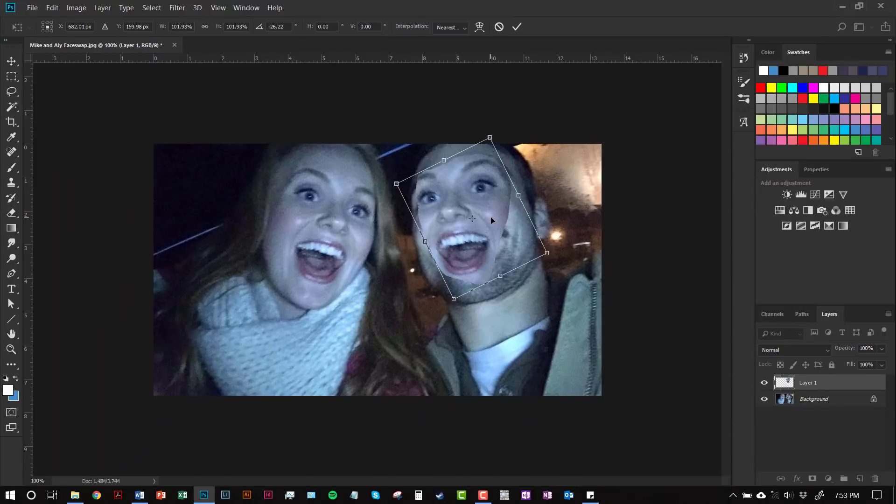
key("Return")
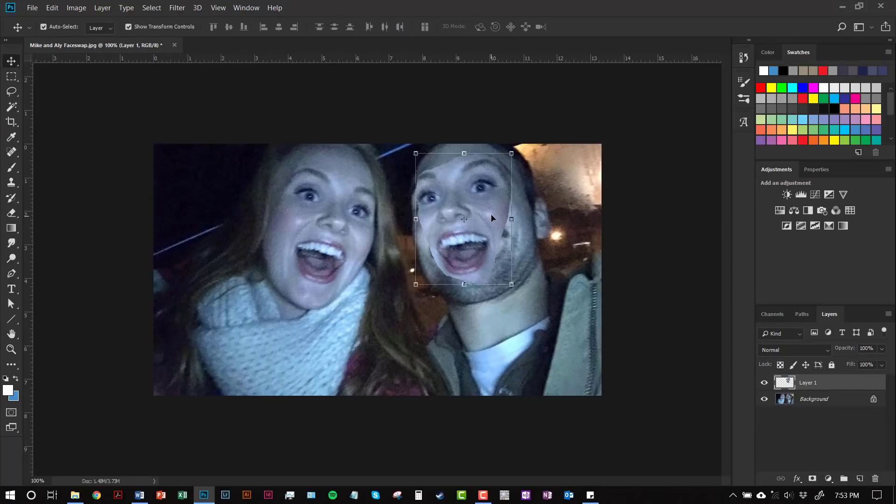
Step: Refine the pasted face's fit on the man's head by rotating it a further -4.5° and scaling it to about 103%
mouse_move(493, 218)
left_mouse_down()
mouse_move(525, 205)
mouse_move(507, 220)
left_mouse_up()
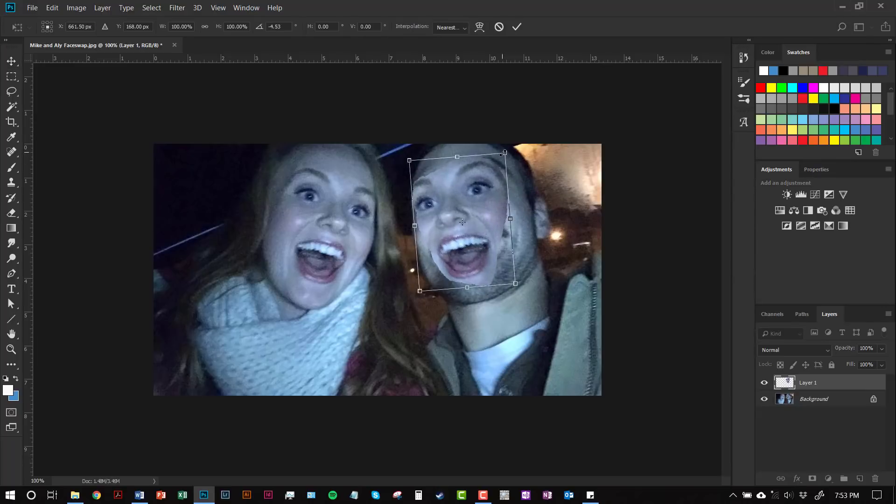
left_click_drag(504, 152, 508, 148)
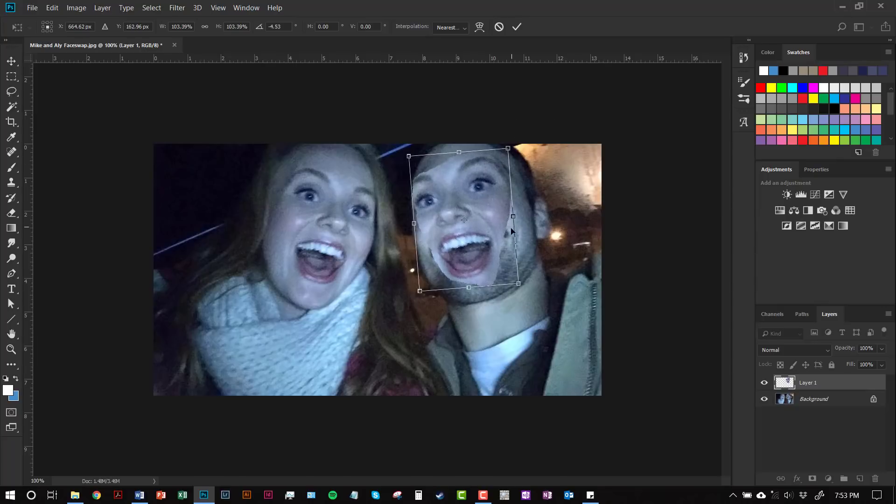
key("Return")
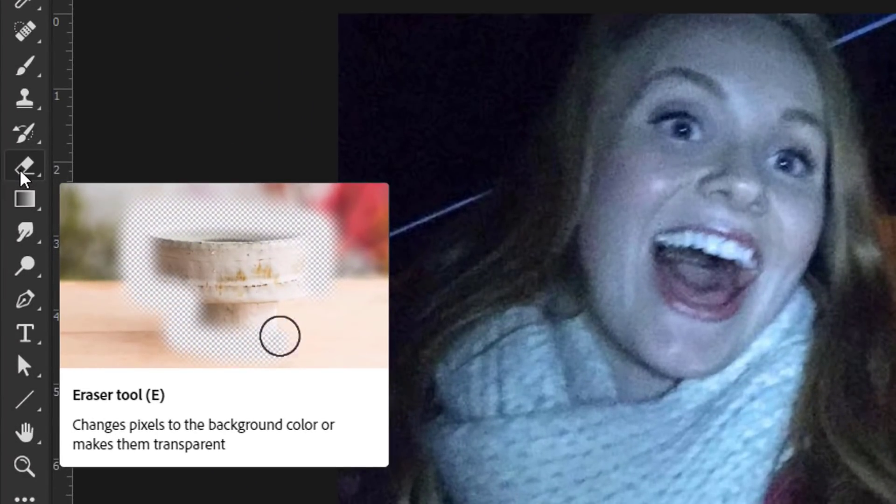
Step: Set up the Eraser tool with a soft brush of 56 px size and 0% hardness
left_click(21, 176)
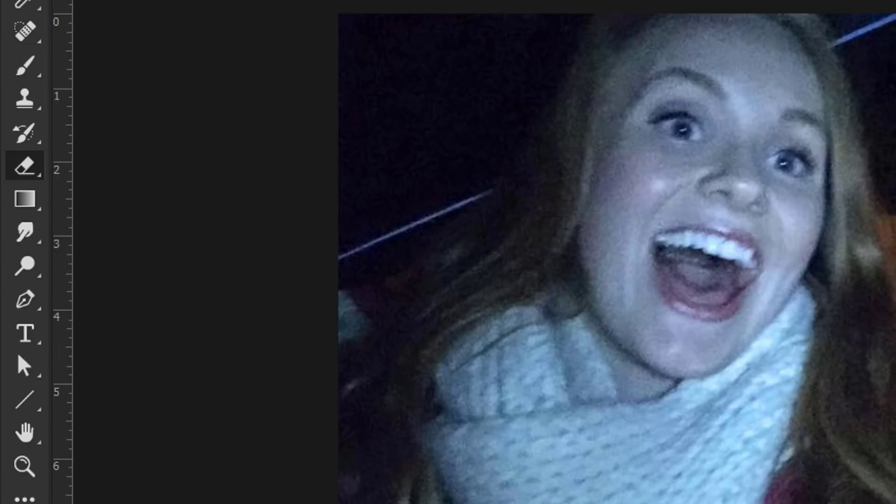
left_click(137, 61)
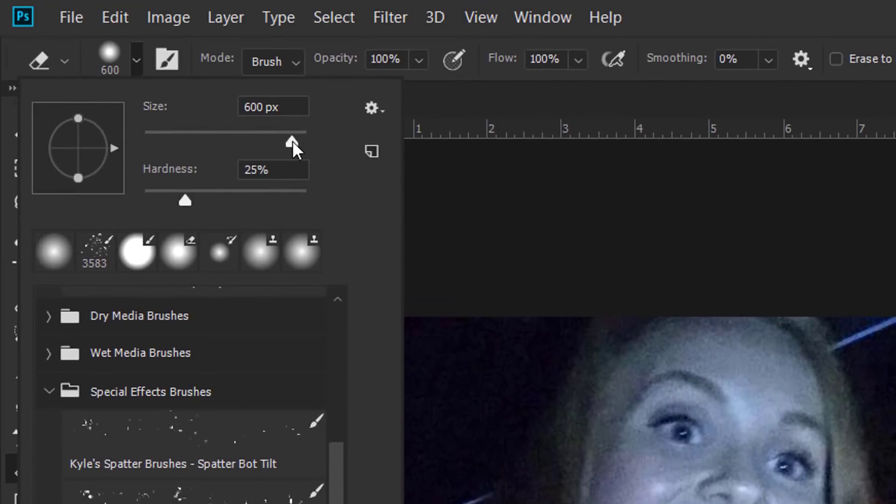
left_click_drag(291, 138, 229, 138)
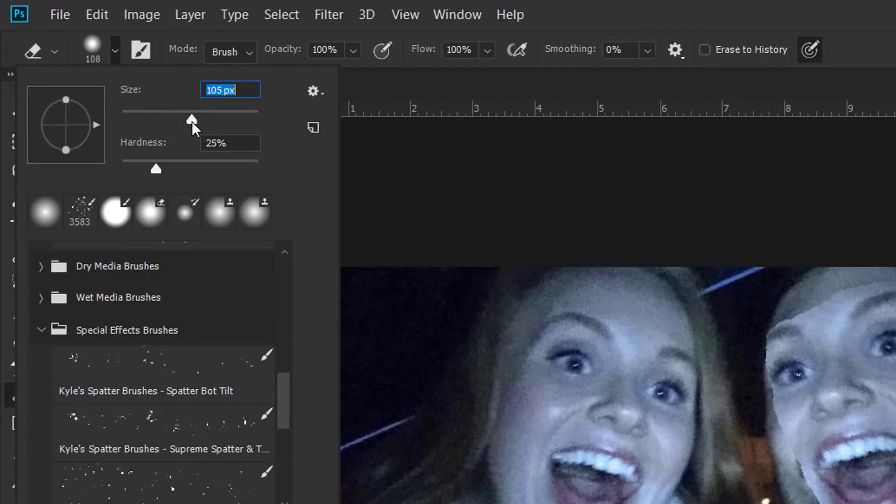
left_click_drag(192, 121, 169, 120)
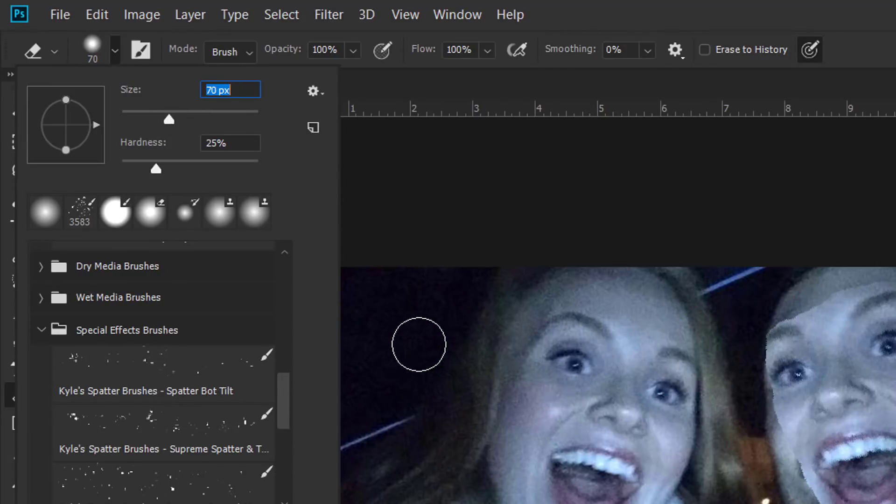
left_click_drag(171, 120, 160, 120)
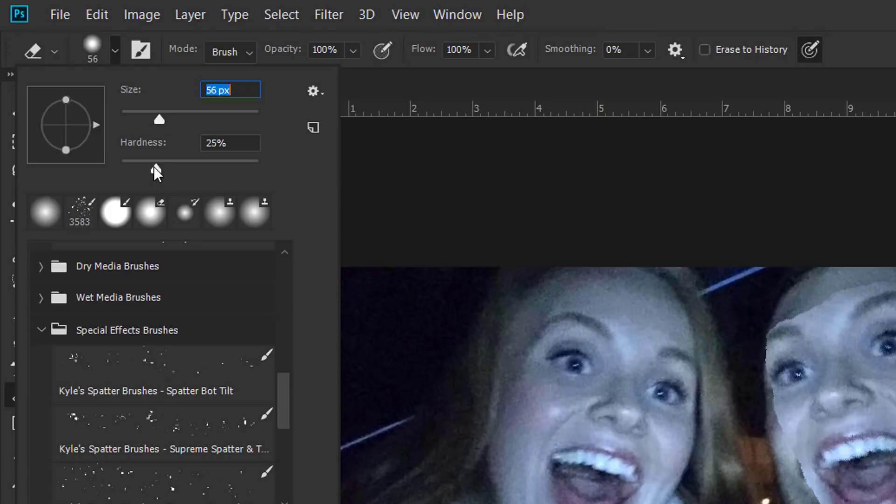
left_click_drag(153, 166, 119, 166)
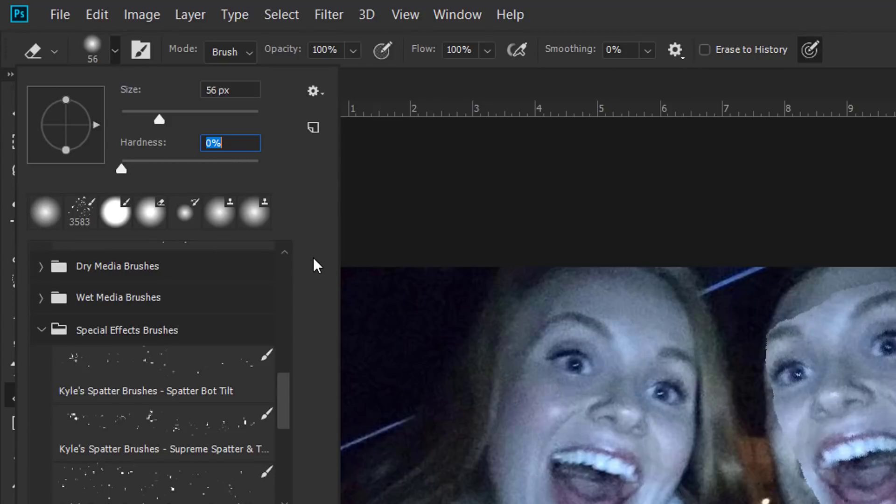
left_click(117, 60)
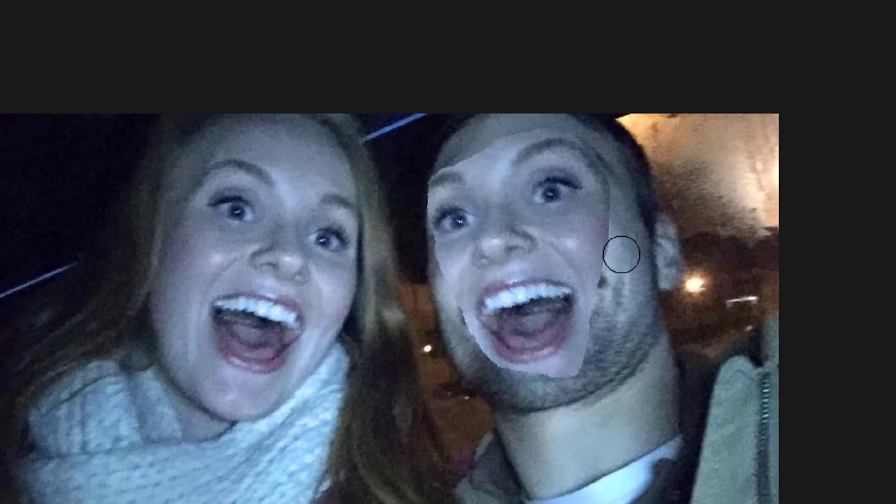
key("ctrl")
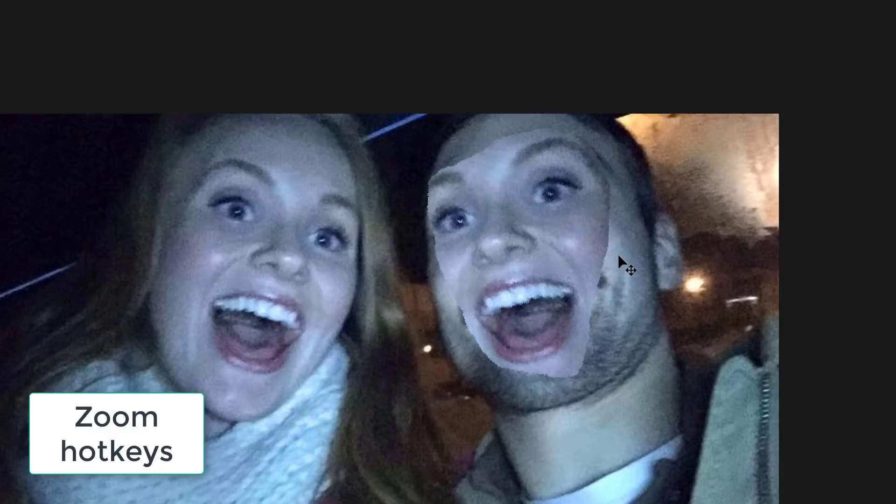